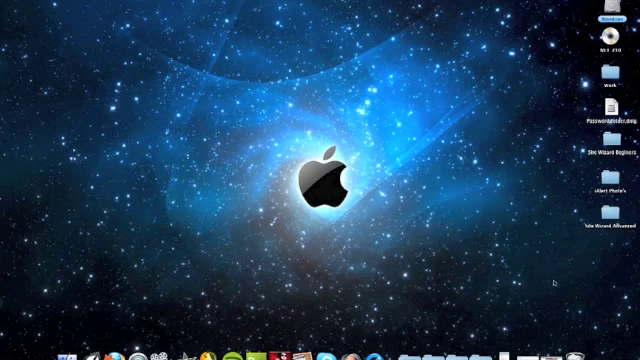
Open the Site Wizard home page in the browser from the Dock
{"action": "left_click", "coordinate": [543, 340]}
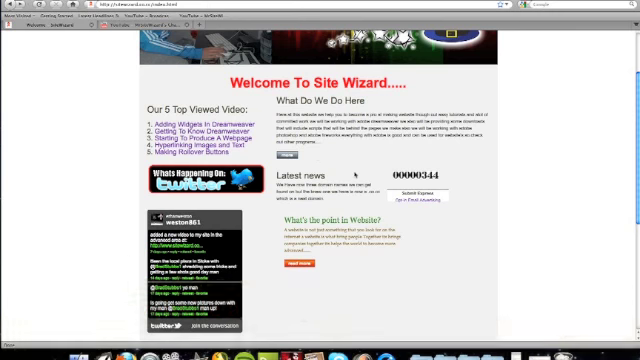
{"action": "scroll", "coordinate": [400, 200], "scroll_direction": "down", "scroll_amount": 2}
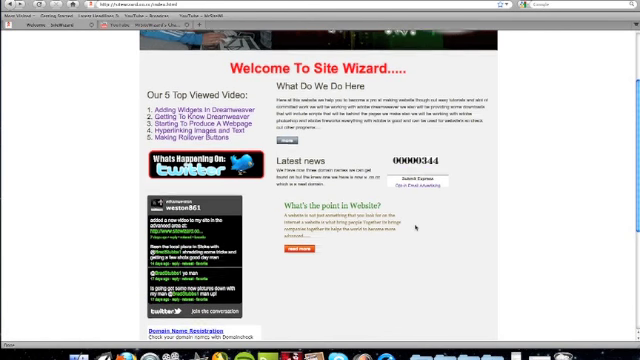
{"action": "scroll", "coordinate": [410, 220], "scroll_direction": "down", "scroll_amount": 1}
{"action": "scroll", "coordinate": [415, 228], "scroll_direction": "down", "scroll_amount": 3}
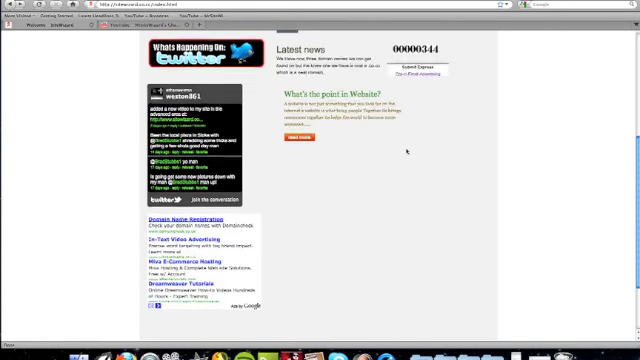
{"action": "scroll", "coordinate": [410, 200], "scroll_direction": "down", "scroll_amount": 3}
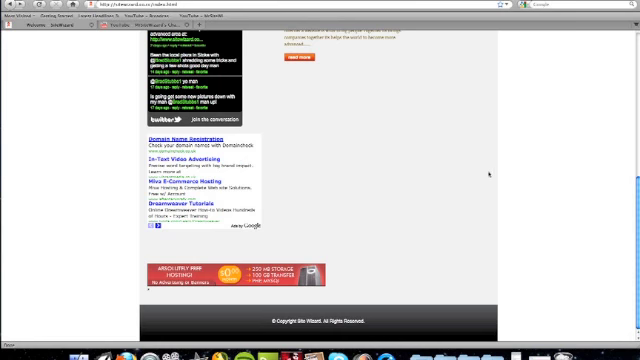
{"action": "scroll", "coordinate": [328, 147], "scroll_direction": "up", "scroll_amount": 5}
{"action": "scroll", "coordinate": [456, 227], "scroll_direction": "up", "scroll_amount": 5}
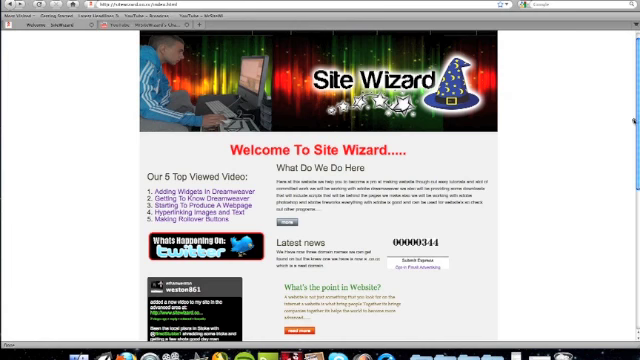
{"action": "scroll", "coordinate": [553, 139], "scroll_direction": "down", "scroll_amount": 3}
{"action": "scroll", "coordinate": [553, 139], "scroll_direction": "up", "scroll_amount": 3}
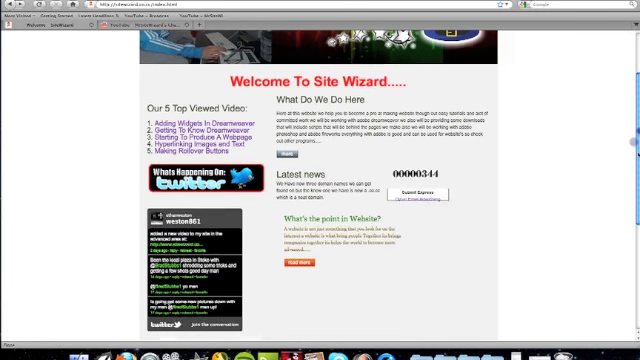
{"action": "scroll", "coordinate": [553, 139], "scroll_direction": "up", "scroll_amount": 3}
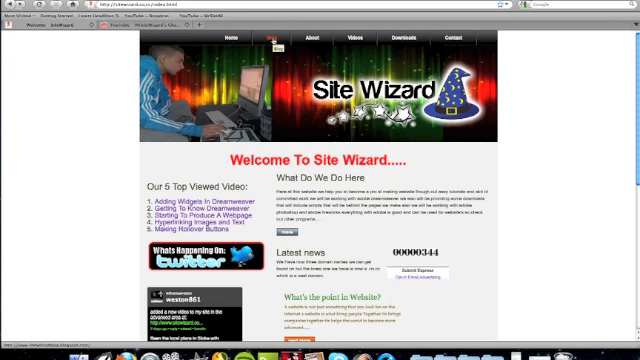
Switch to Site Wizard's YouTube channel to reach its supported-channel link
{"action": "left_click", "coordinate": [118, 22]}
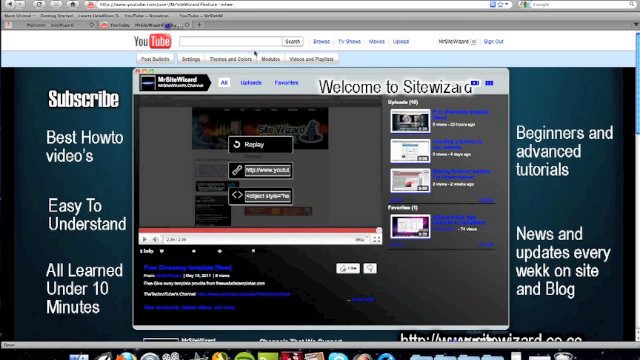
{"action": "scroll", "coordinate": [200, 52], "scroll_direction": "down", "scroll_amount": 2}
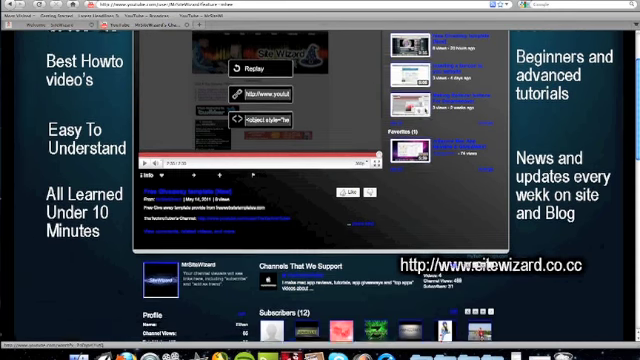
{"action": "scroll", "coordinate": [200, 52], "scroll_direction": "down", "scroll_amount": 2}
{"action": "scroll", "coordinate": [200, 52], "scroll_direction": "down", "scroll_amount": 2}
{"action": "scroll", "coordinate": [200, 52], "scroll_direction": "down", "scroll_amount": 2}
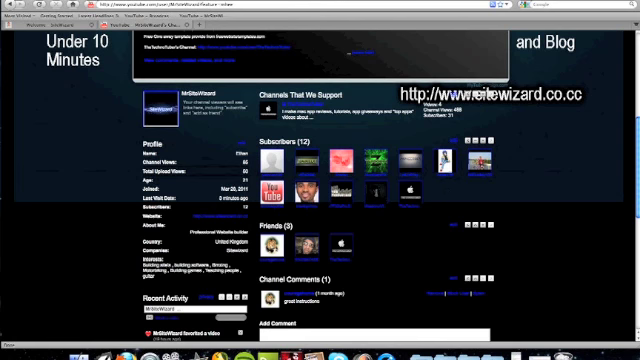
Open TheTechnoTuber's channel, then highlight and deselect its featured mSecure video title
{"action": "left_click", "coordinate": [147, 58]}
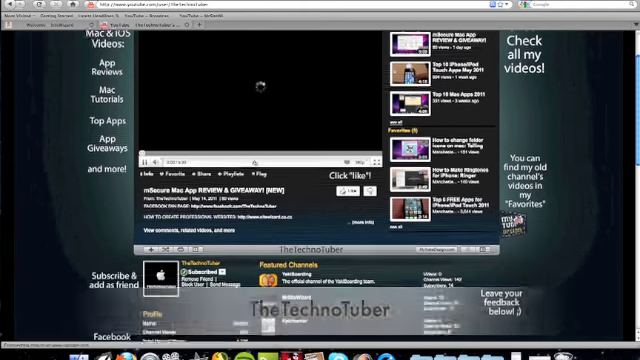
{"action": "scroll", "coordinate": [258, 150], "scroll_direction": "down", "scroll_amount": 3}
{"action": "scroll", "coordinate": [258, 150], "scroll_direction": "down", "scroll_amount": 3}
{"action": "scroll", "coordinate": [258, 150], "scroll_direction": "down", "scroll_amount": 2}
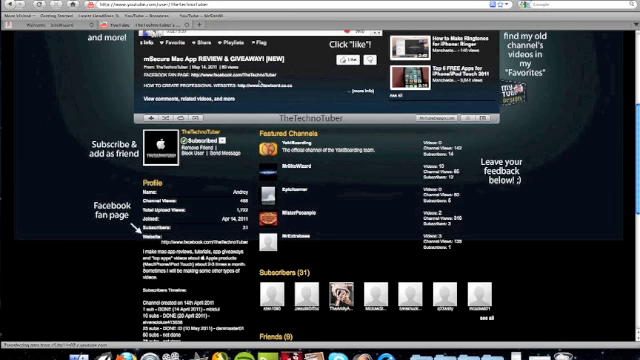
{"action": "scroll", "coordinate": [258, 150], "scroll_direction": "down", "scroll_amount": 3}
{"action": "scroll", "coordinate": [258, 150], "scroll_direction": "down", "scroll_amount": 3}
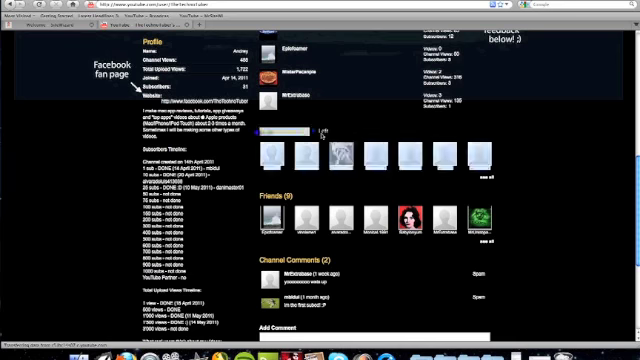
{"action": "scroll", "coordinate": [440, 230], "scroll_direction": "down", "scroll_amount": 3}
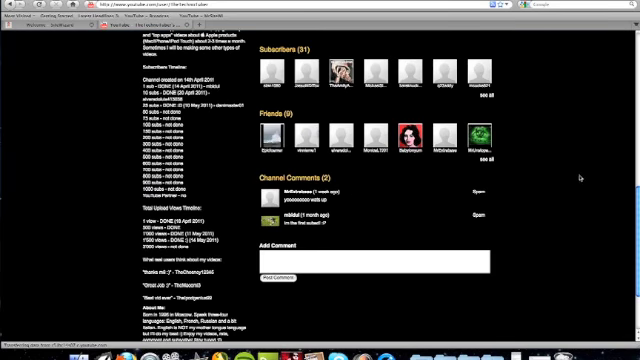
{"action": "scroll", "coordinate": [580, 178], "scroll_direction": "up", "scroll_amount": 5}
{"action": "scroll", "coordinate": [580, 178], "scroll_direction": "up", "scroll_amount": 5}
{"action": "scroll", "coordinate": [580, 178], "scroll_direction": "up", "scroll_amount": 5}
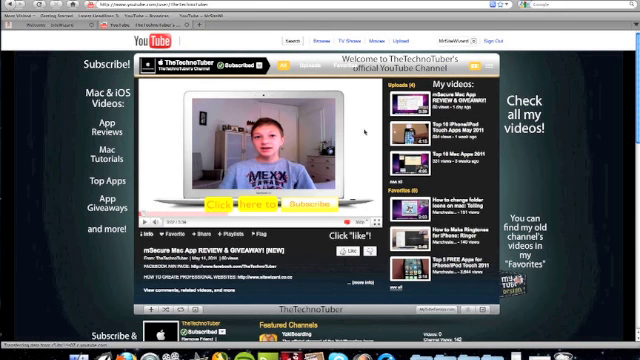
{"action": "left_click_drag", "start_coordinate": [285, 250], "coordinate": [148, 250]}
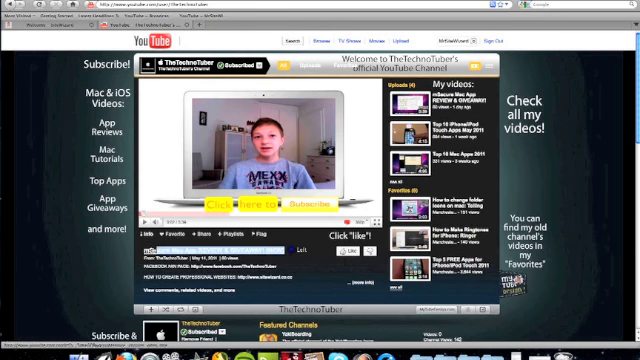
{"action": "left_click", "coordinate": [178, 238]}
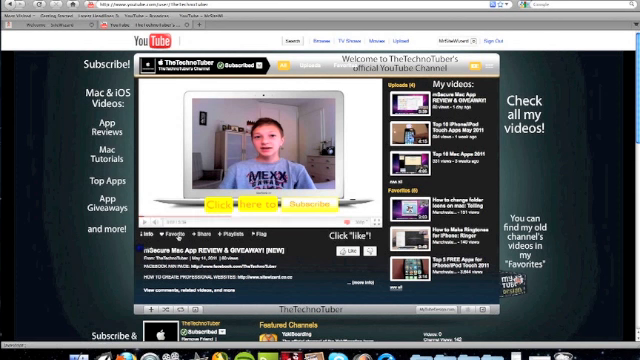